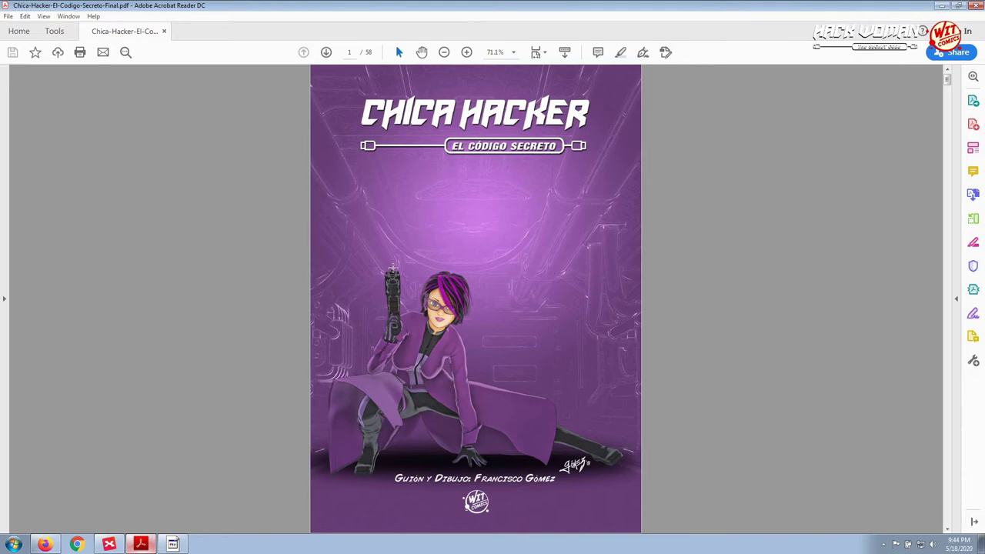
# - Page through the Chica Hacker comic PDF from the cover to page 6
pyautogui.click(326, 52)
pyautogui.click(325, 51)
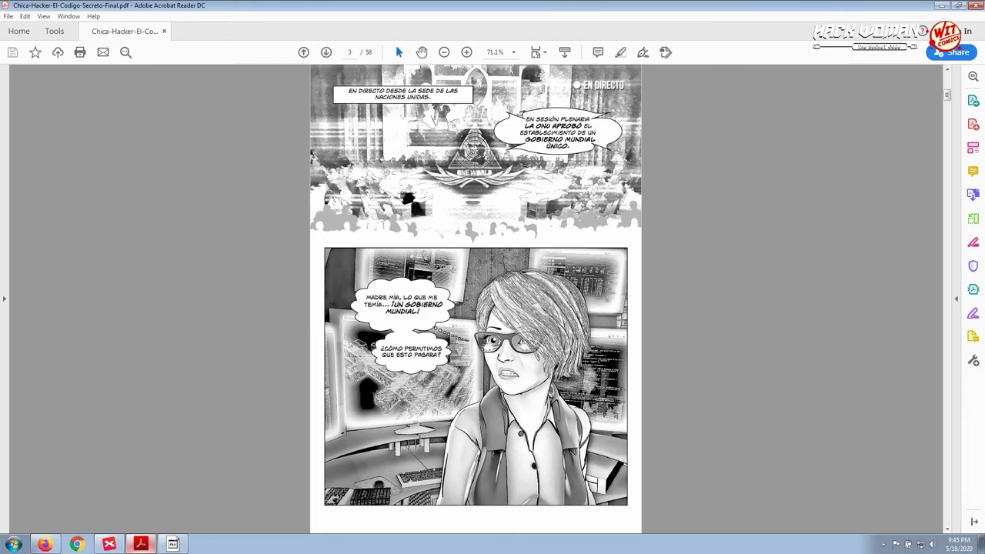
pyautogui.click(326, 52)
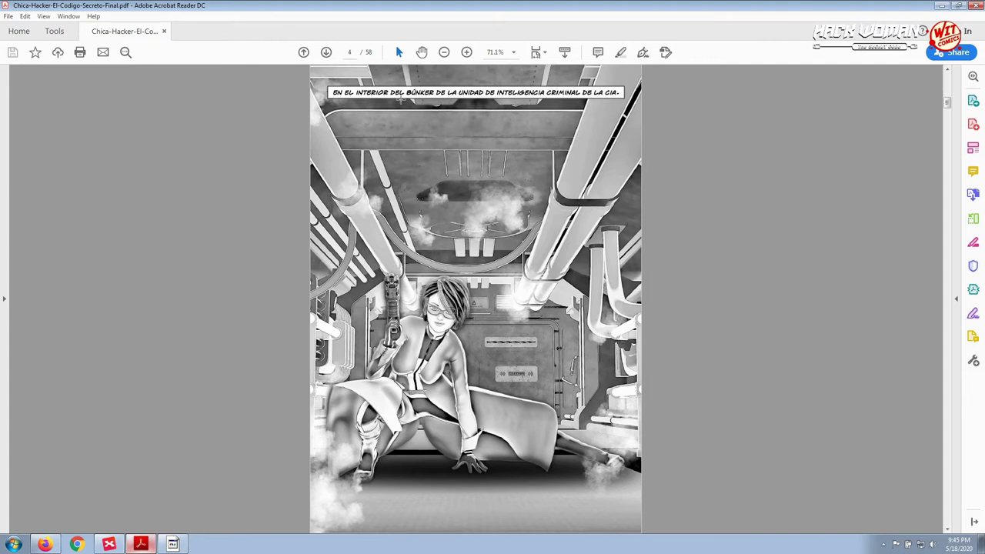
pyautogui.click(326, 51)
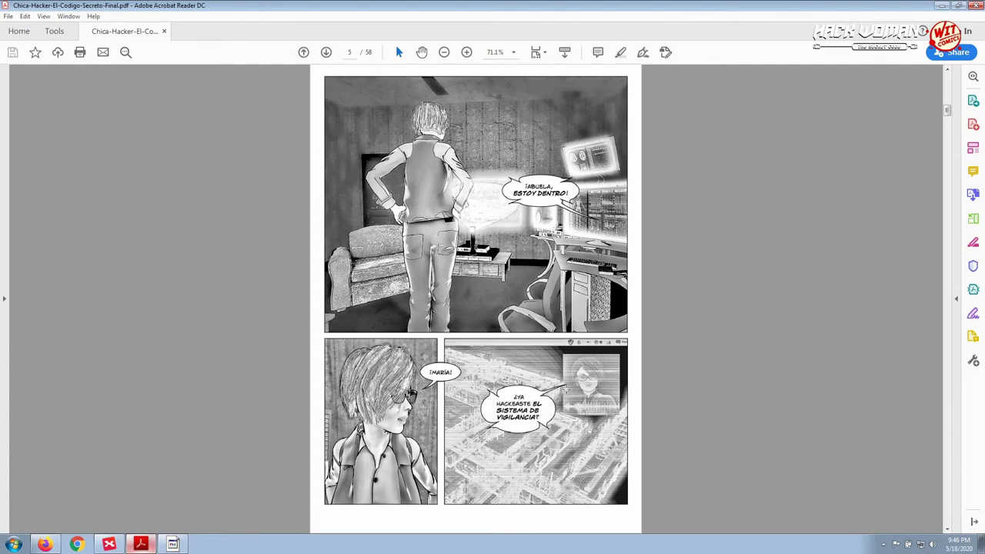
pyautogui.scroll(-1, 395, 171)
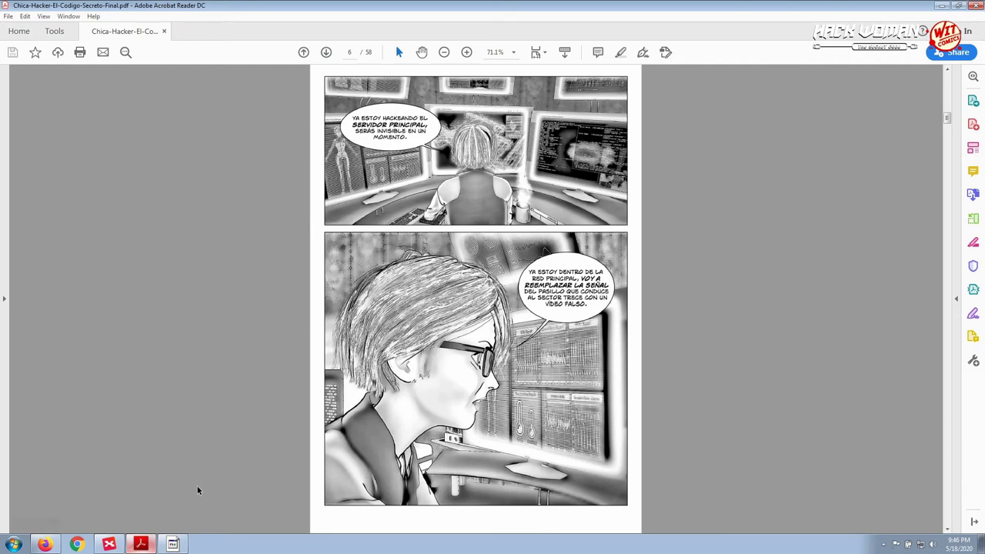
# - Review the Capítulo 1 scenes in the XMind game map and return to page 3 of the comic in Acrobat Reader
pyautogui.click(110, 545)
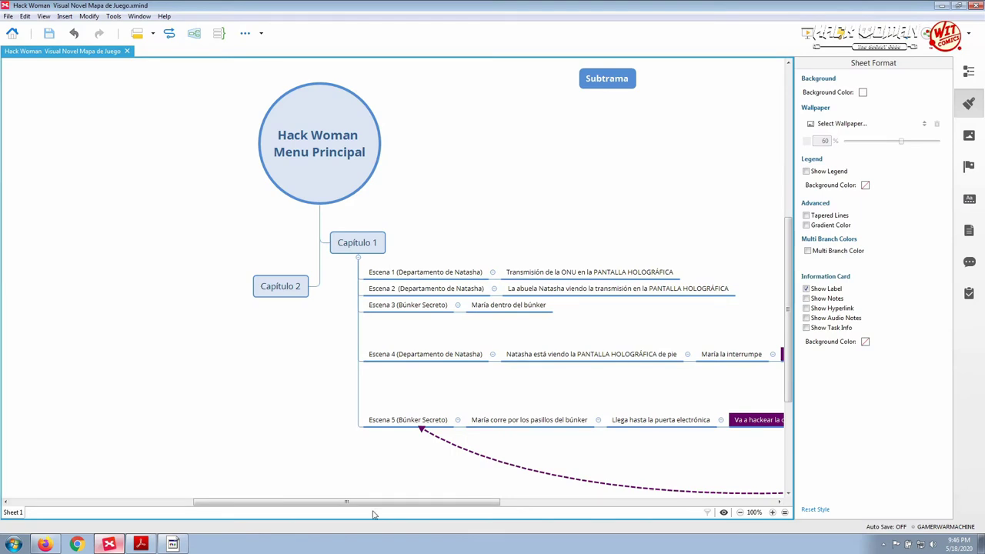
pyautogui.moveTo(367, 504); pyautogui.dragTo(423, 507)
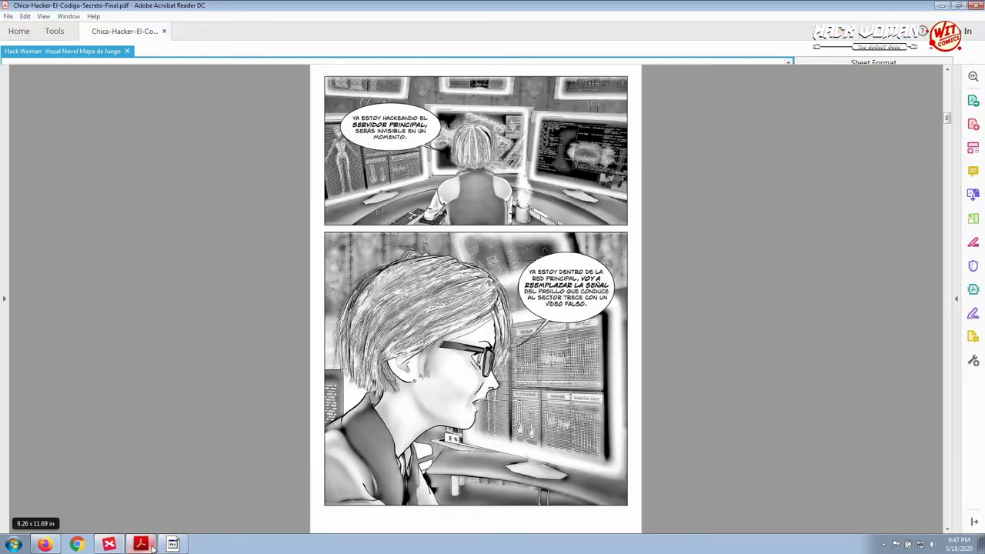
pyautogui.click(141, 544)
pyautogui.click(304, 52)
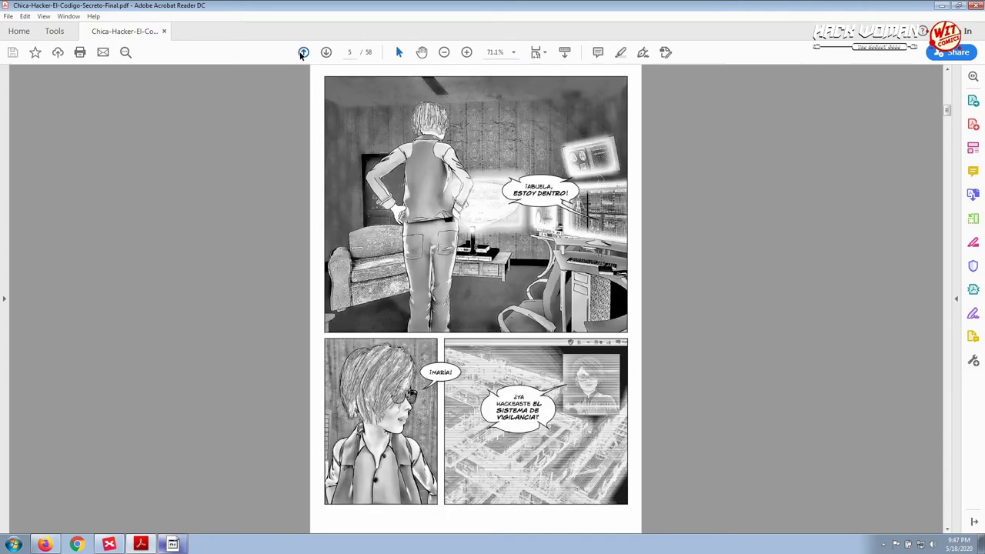
pyautogui.click(303, 53)
pyautogui.click(303, 52)
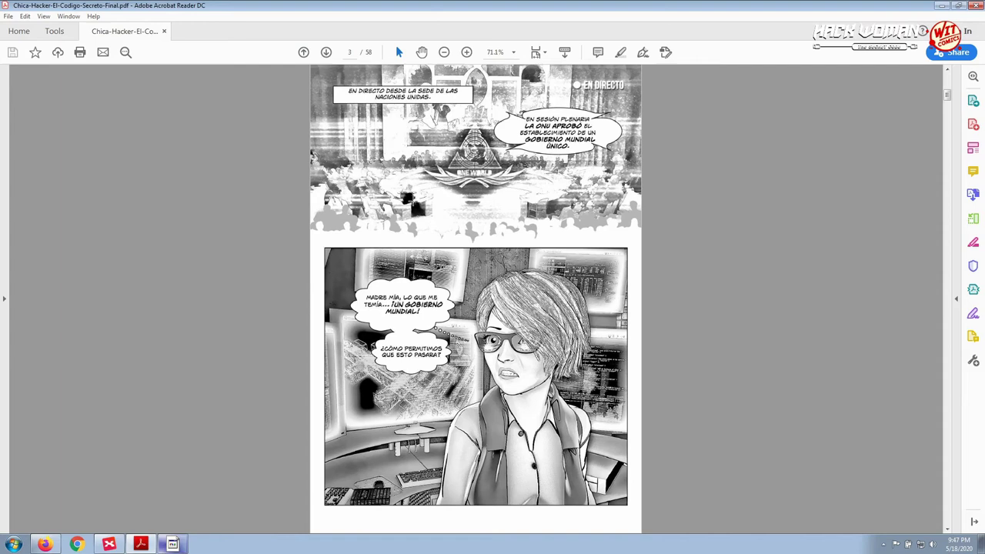
# - Compare comic page 3 with the first scenes of Capítulo 1 in the XMind map and select the Escena 4 topic
pyautogui.click(110, 544)
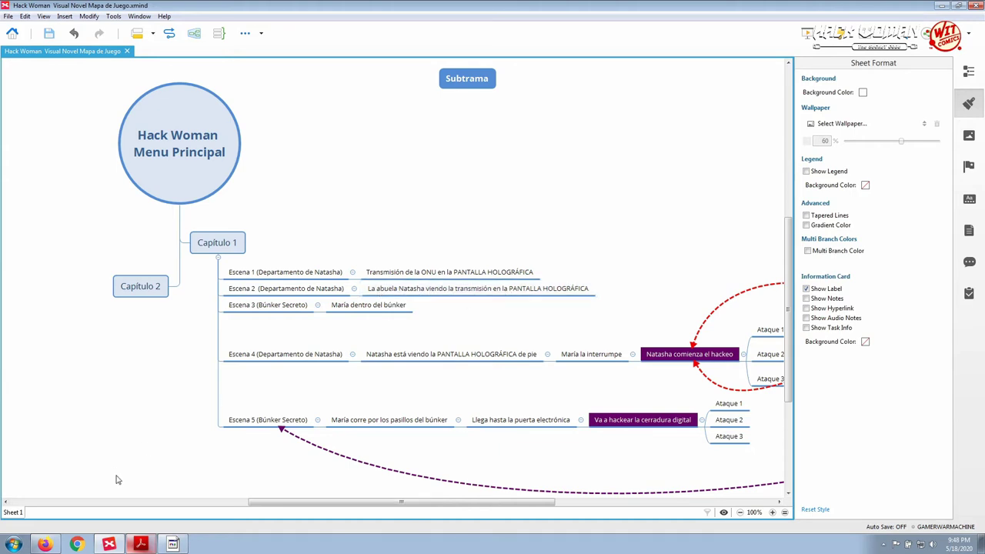
pyautogui.click(143, 543)
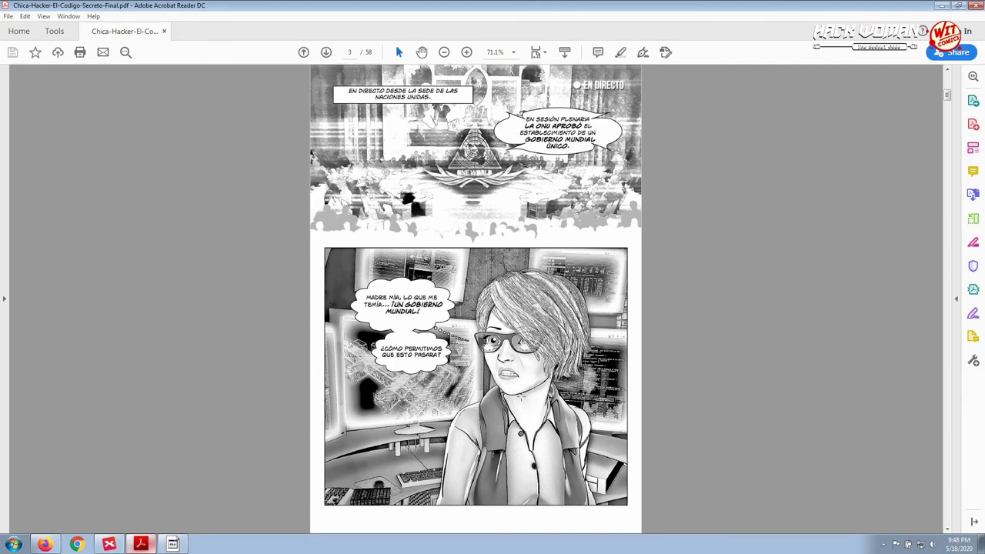
pyautogui.click(108, 543)
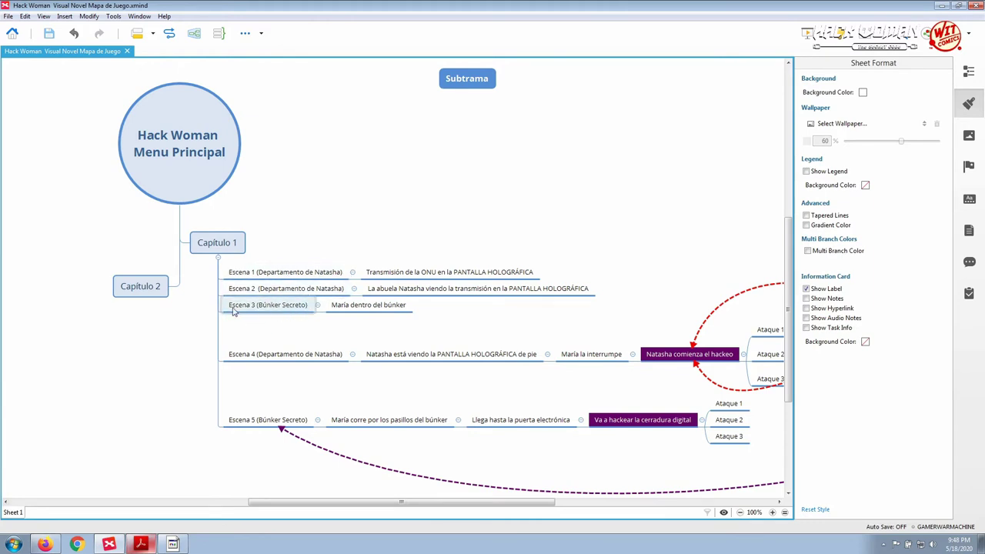
pyautogui.click(241, 359)
# - View comic pages 4 and 5 in Acrobat Reader and follow the Escena 4 branch in XMind to the hacking attacks
pyautogui.click(140, 543)
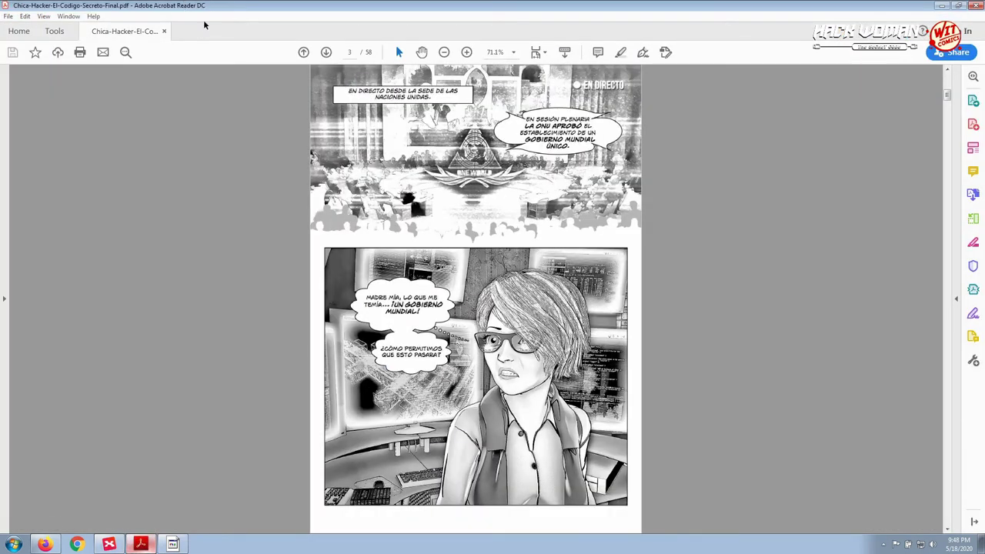
pyautogui.click(326, 52)
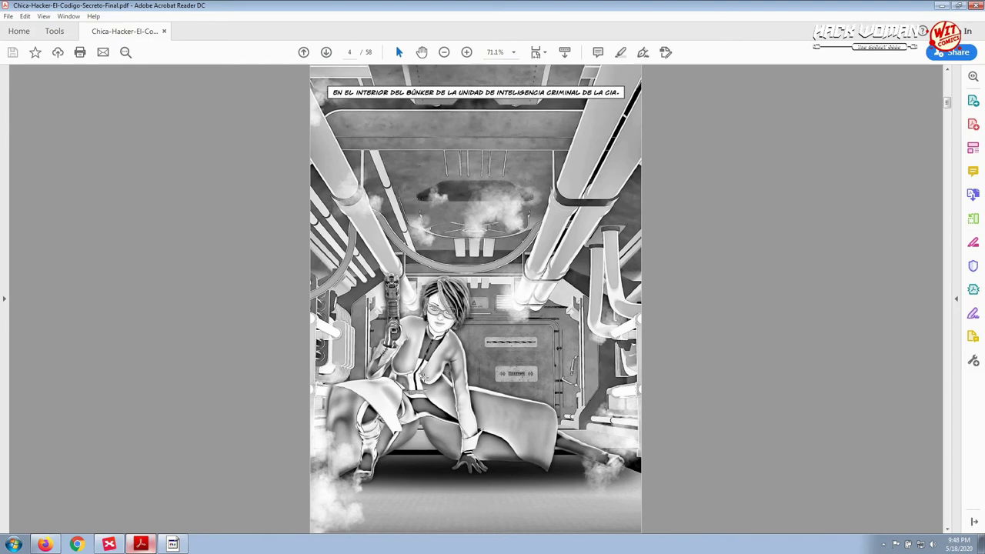
pyautogui.click(325, 51)
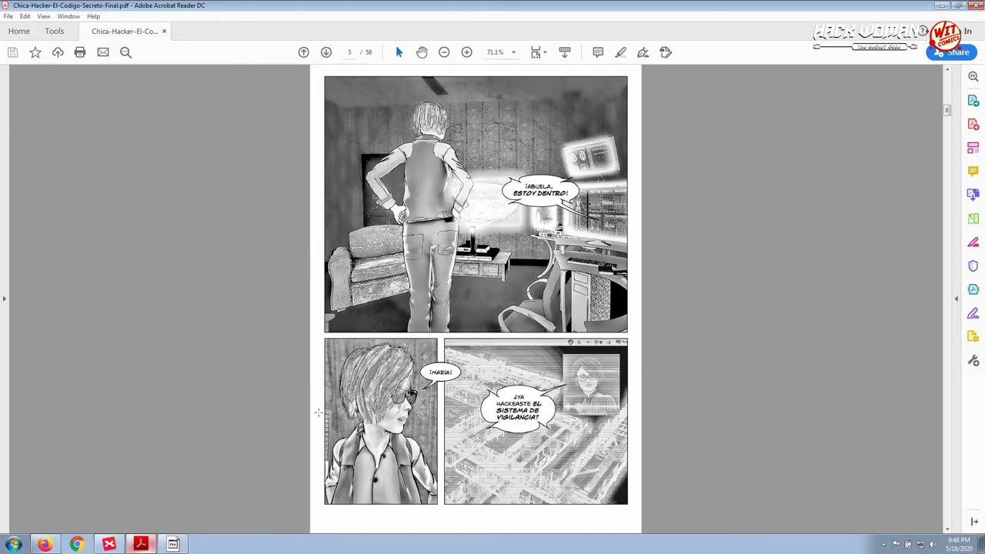
pyautogui.click(109, 543)
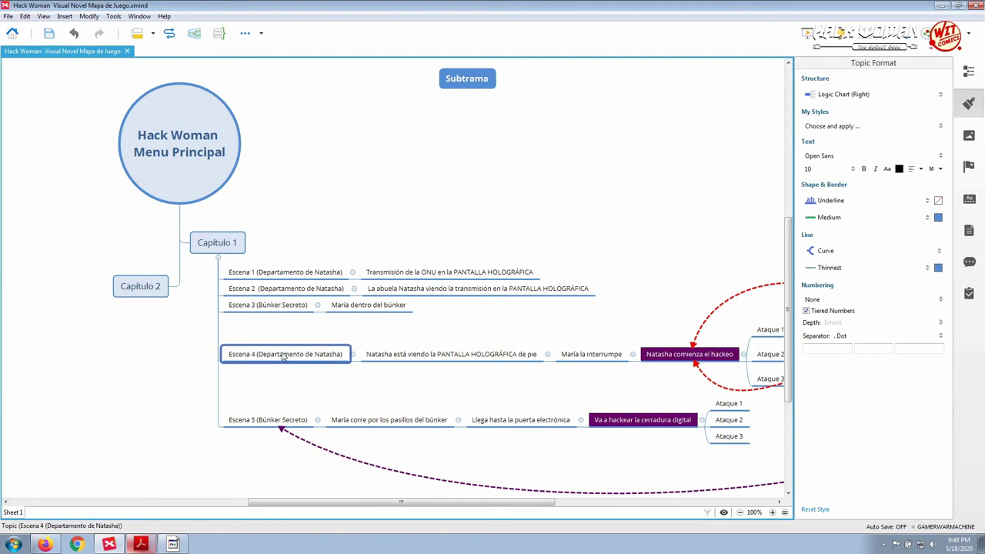
pyautogui.moveTo(324, 501); pyautogui.dragTo(410, 503)
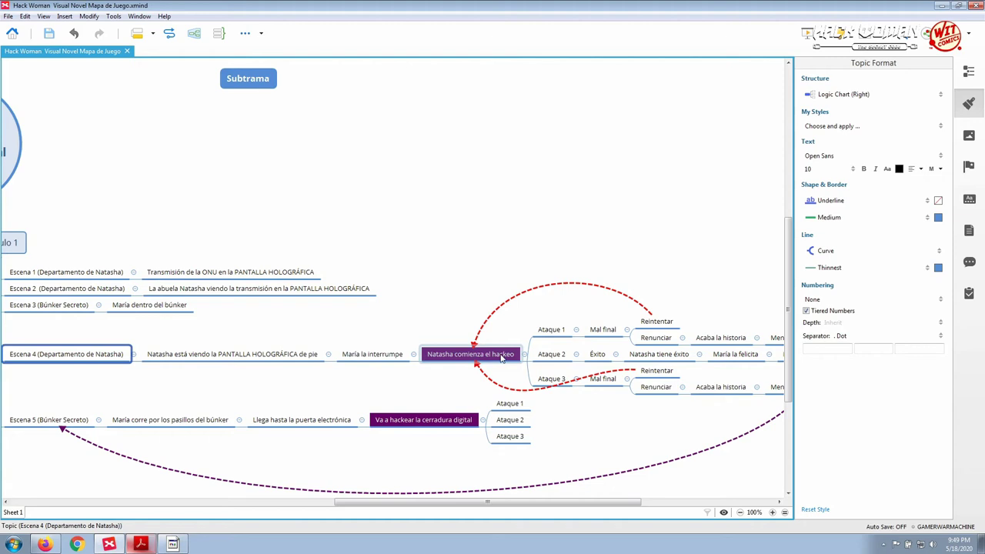
# - Switch to the comic PDF in Acrobat Reader and advance to page 7
pyautogui.click(141, 544)
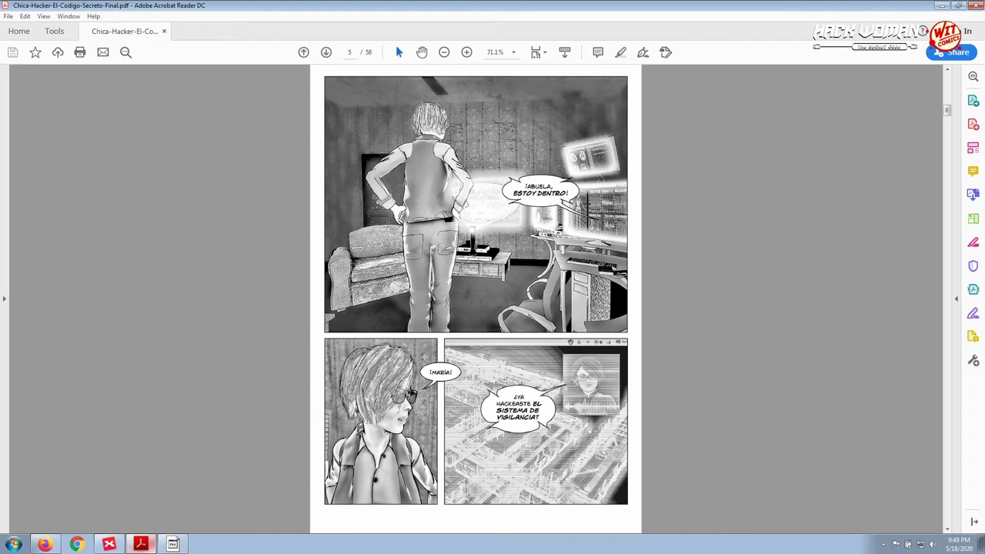
pyautogui.click(326, 52)
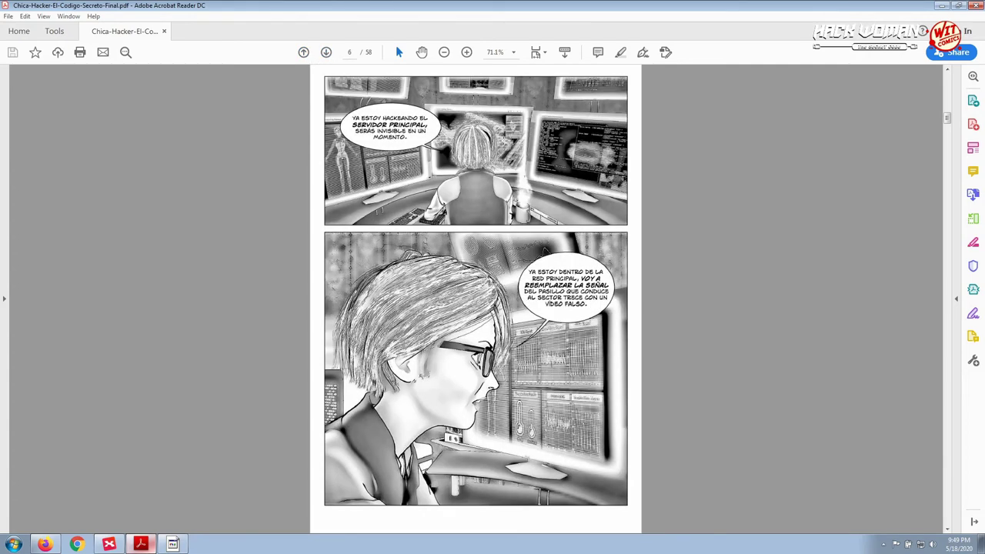
pyautogui.click(326, 52)
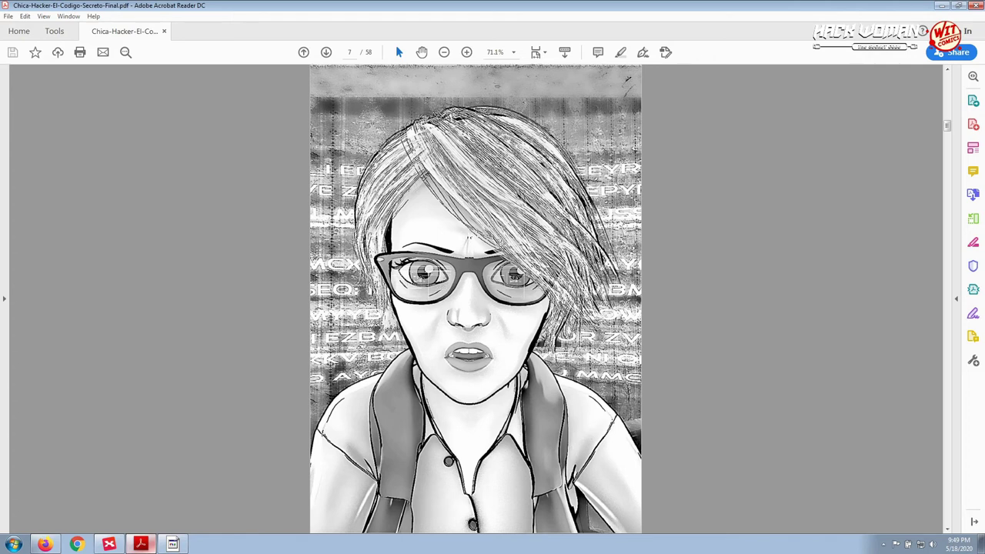
# - Switch to XMind and examine the "Natasha comienza el hackeo" topic with its attack options and their outcomes through the branch's end
pyautogui.click(108, 543)
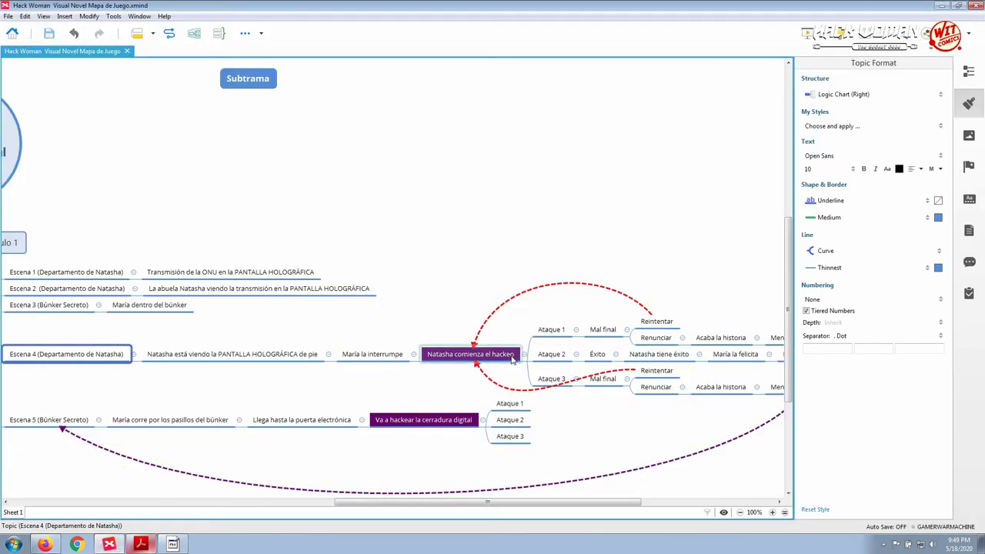
pyautogui.click(459, 356)
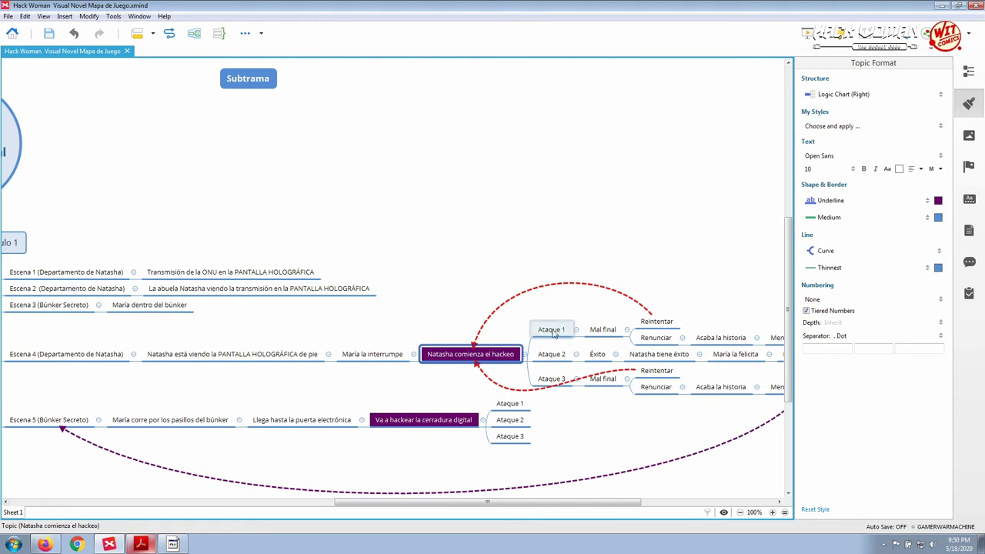
pyautogui.click(548, 386)
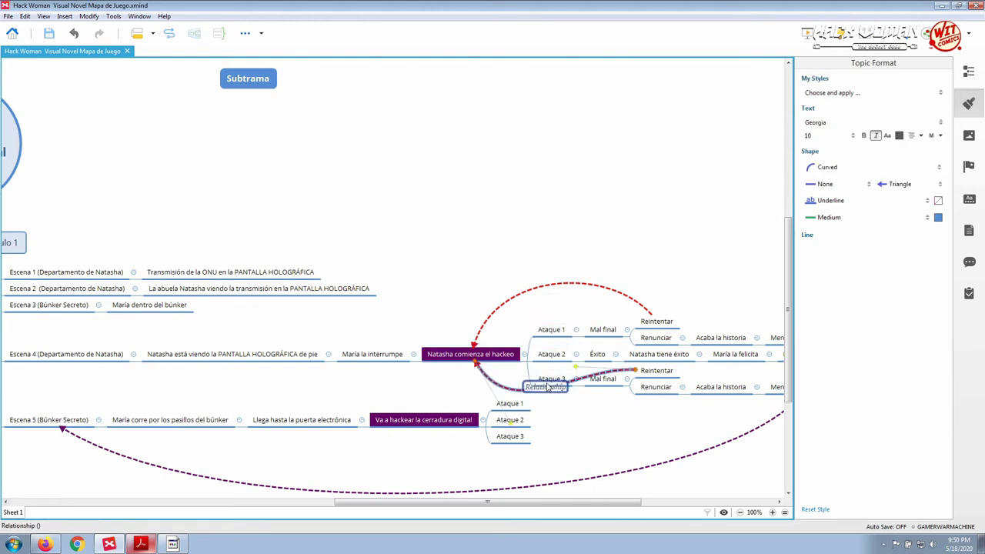
pyautogui.click(548, 380)
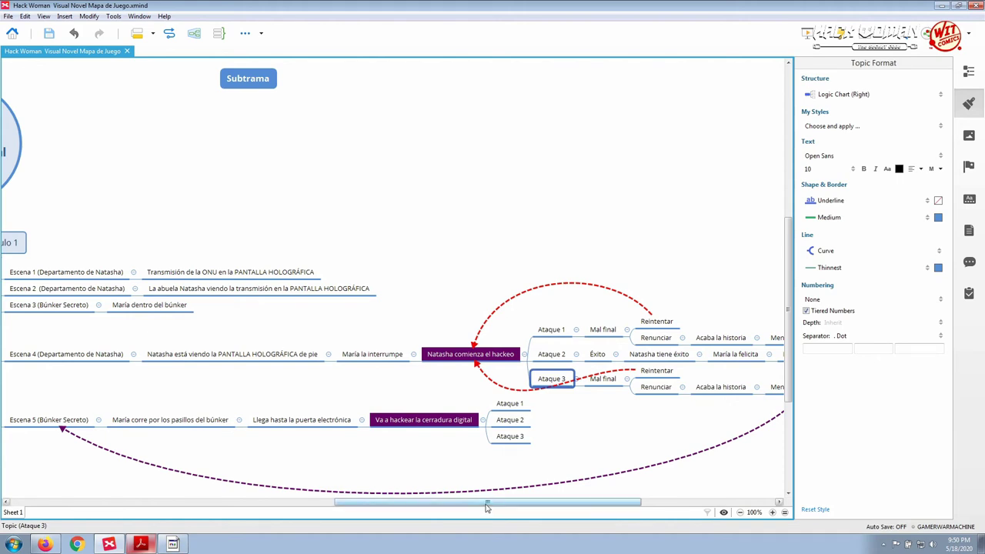
pyautogui.moveTo(483, 503); pyautogui.dragTo(527, 505)
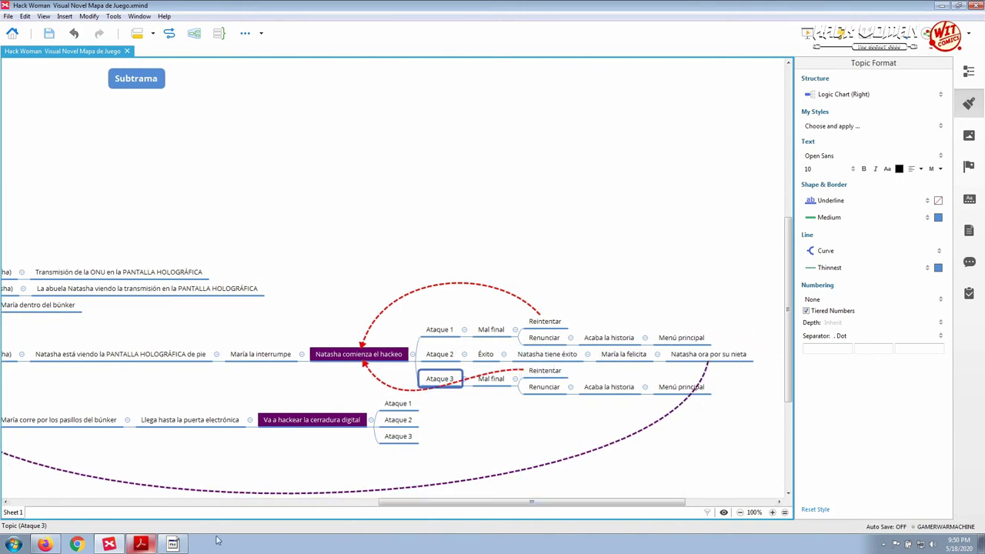
# - View page 8 of the comic in Acrobat Reader and return to the XMind game map
pyautogui.click(151, 545)
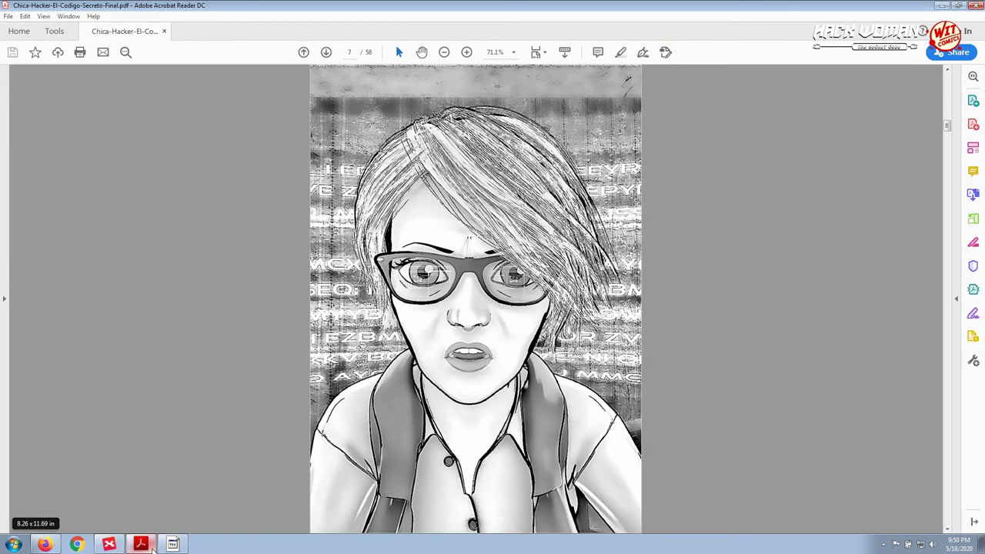
pyautogui.click(326, 52)
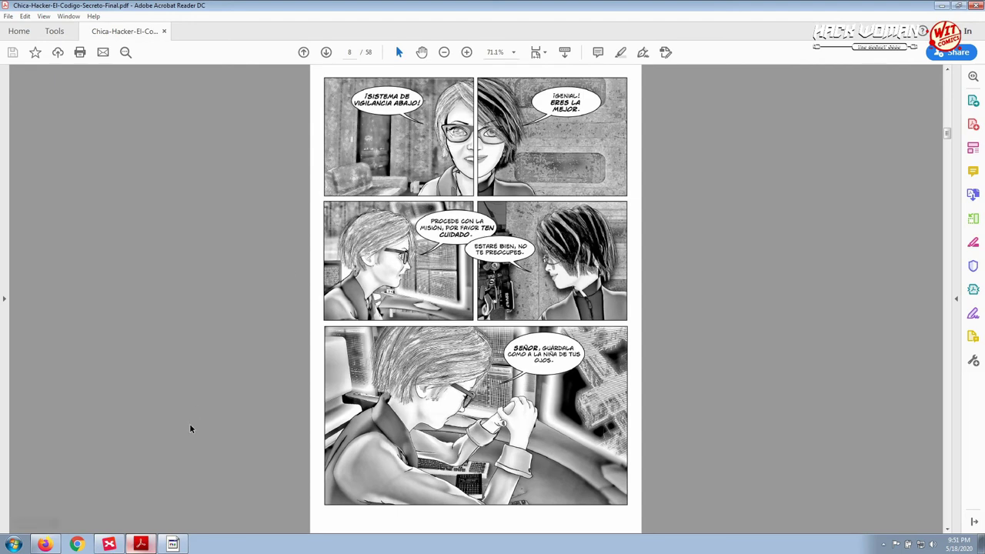
pyautogui.click(110, 544)
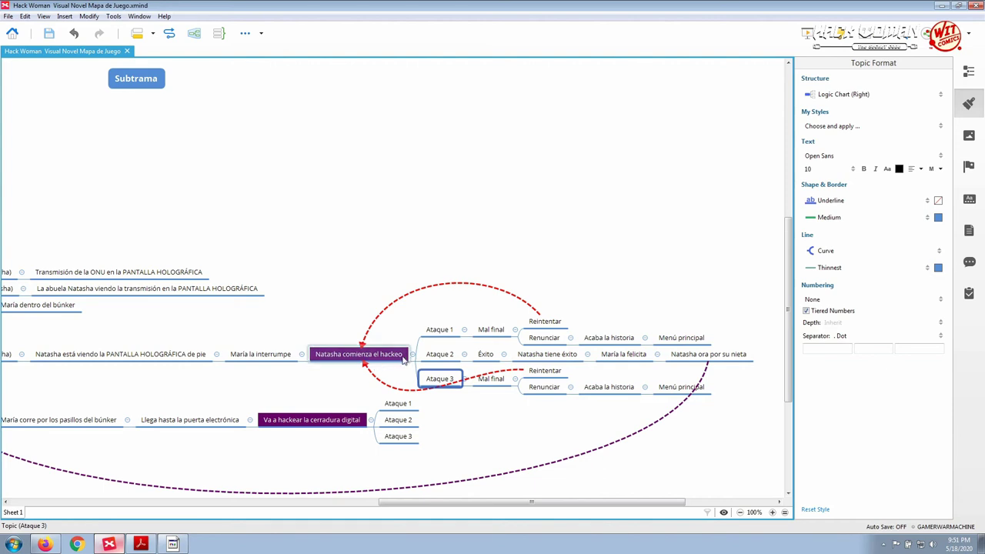
# - Select Ataque 1, Ataque 2 and Ataque 3 in turn under "Natasha comienza el hackeo" to review the player's choices
pyautogui.click(445, 331)
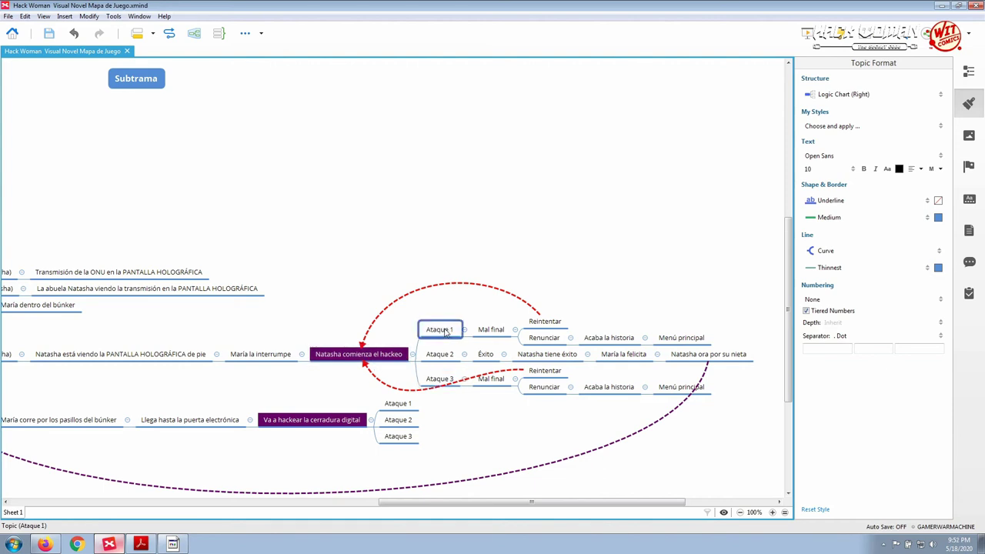
pyautogui.click(446, 356)
pyautogui.click(446, 384)
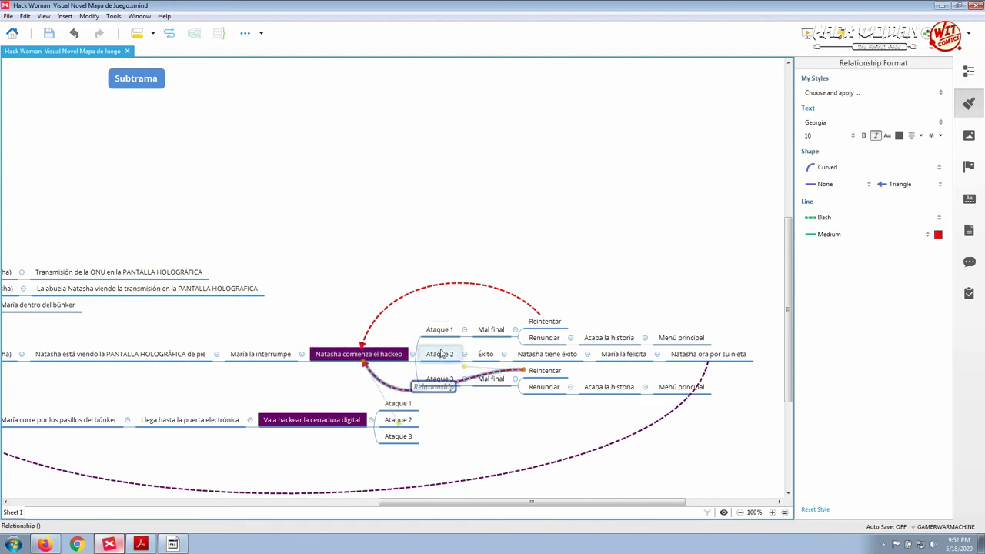
pyautogui.click(439, 329)
pyautogui.click(440, 355)
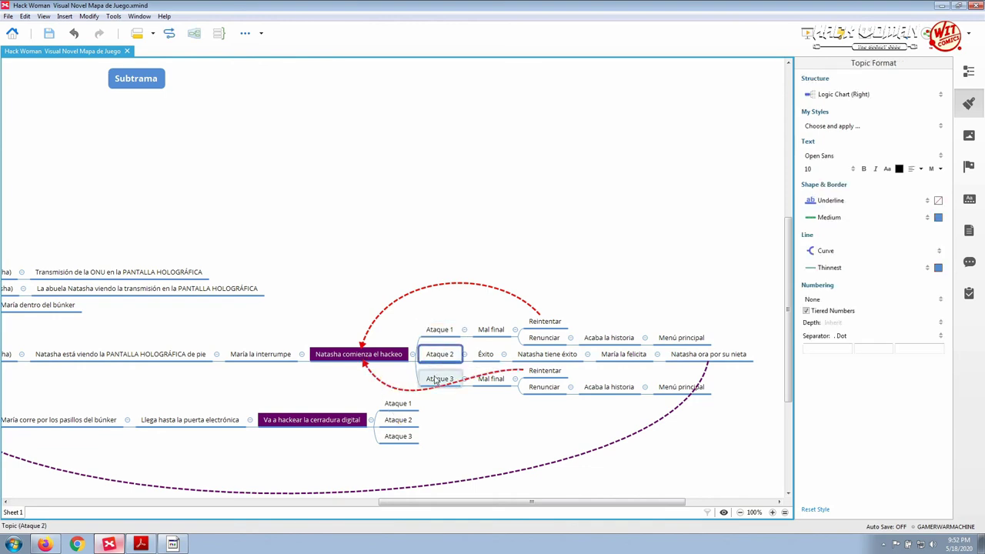
pyautogui.click(436, 377)
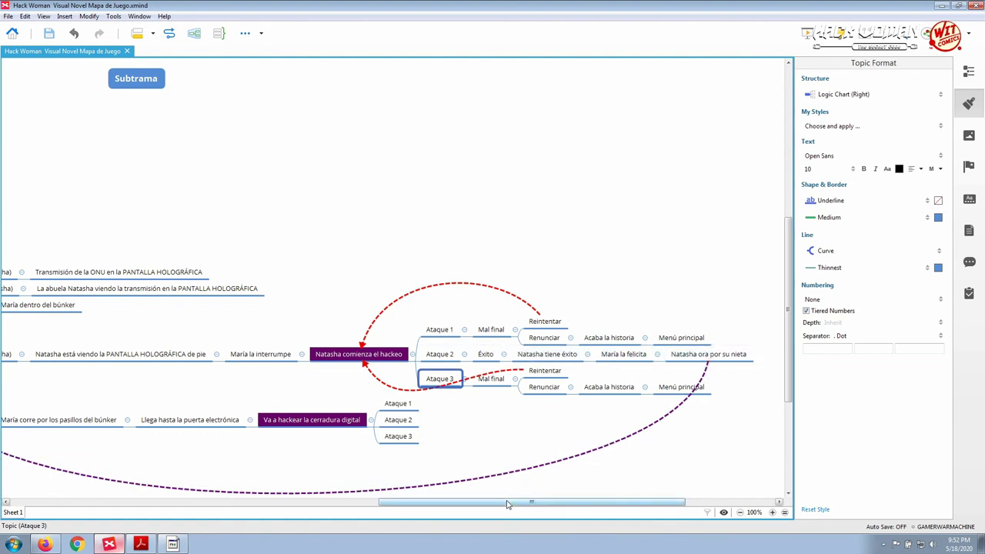
# - Examine the Escena 5 branch and select Ataque 1 and Ataque 2 under "Va a hackear la cerradura digital"
pyautogui.moveTo(507, 504); pyautogui.dragTo(369, 518)
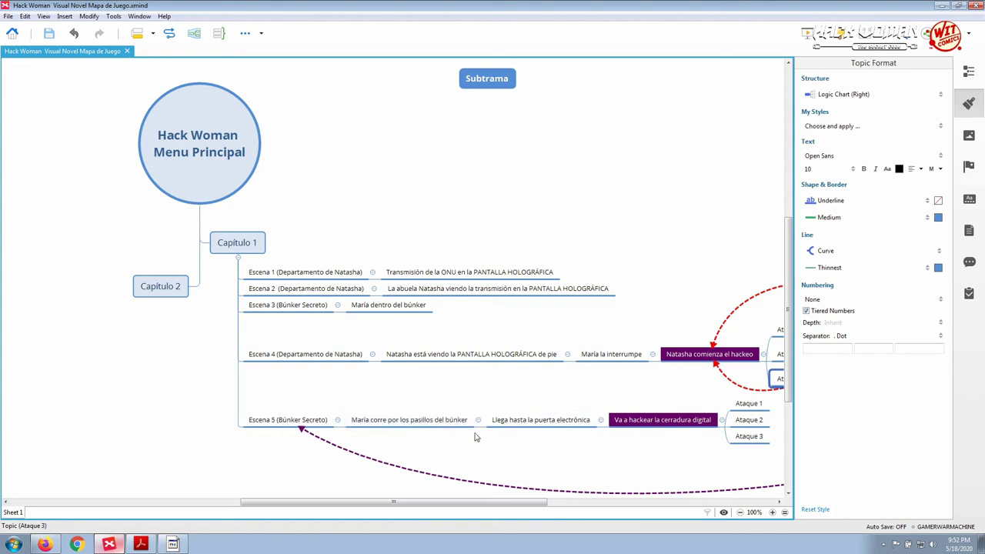
pyautogui.hscroll(3, 466, 505)
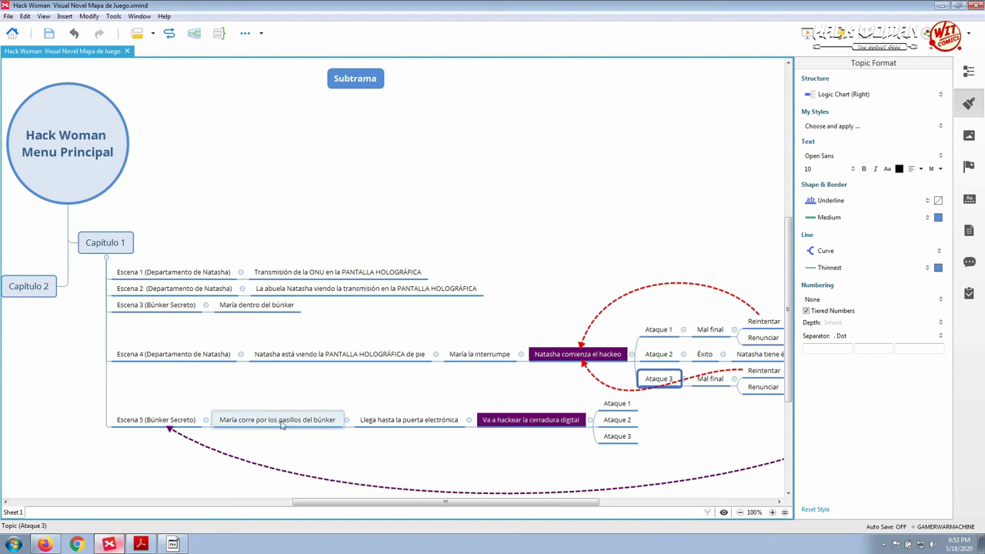
pyautogui.click(615, 404)
pyautogui.click(618, 420)
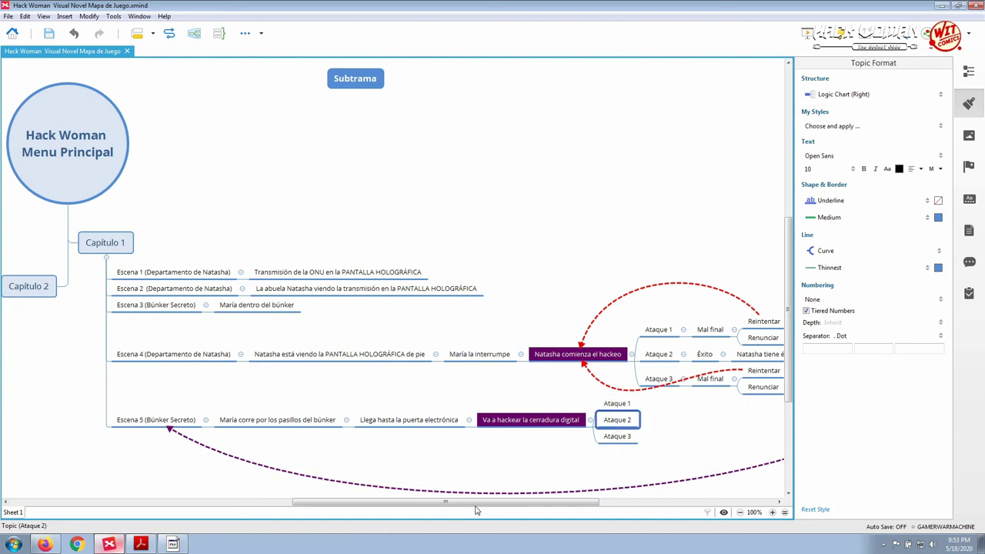
pyautogui.moveTo(479, 507); pyautogui.dragTo(533, 506)
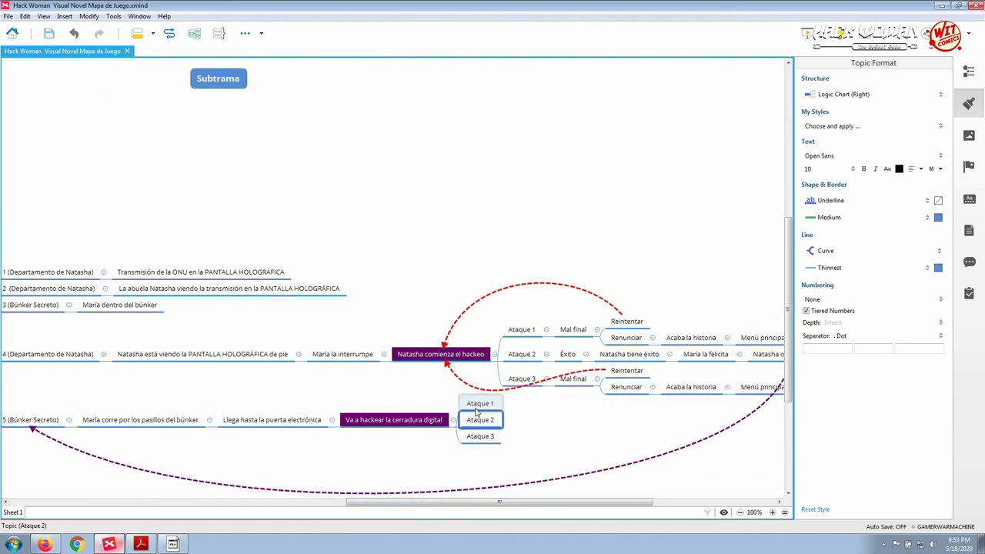
# - Select Ataque 3, Ataque 1, Ataque 2 and Ataque 3 again under "Va a hackear la cerradura digital" to review the attack choices
pyautogui.click(481, 437)
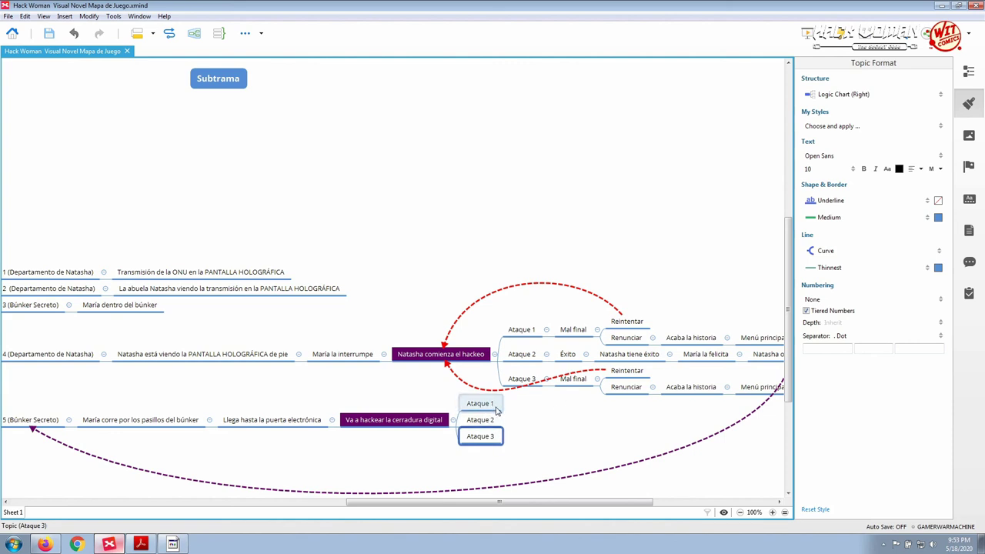
pyautogui.click(497, 406)
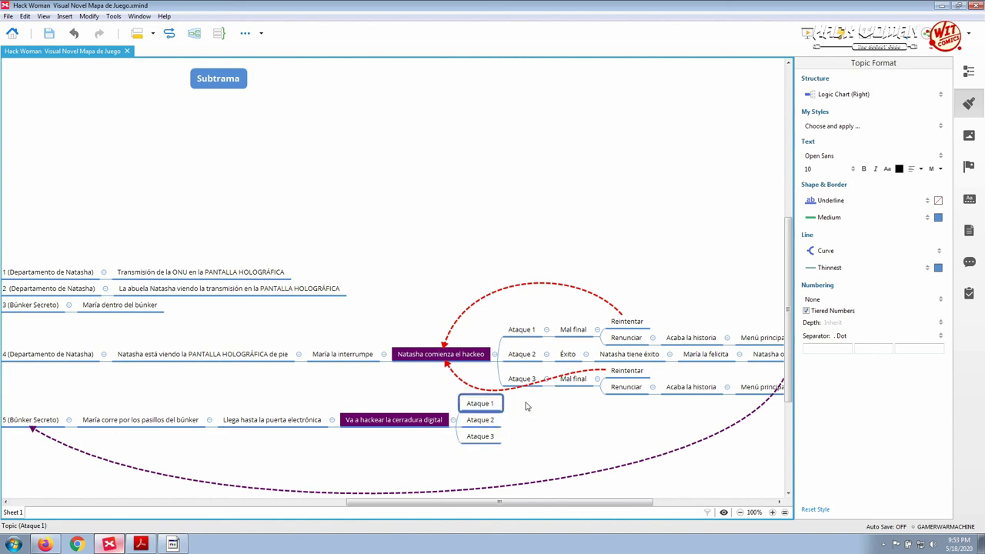
pyautogui.click(497, 425)
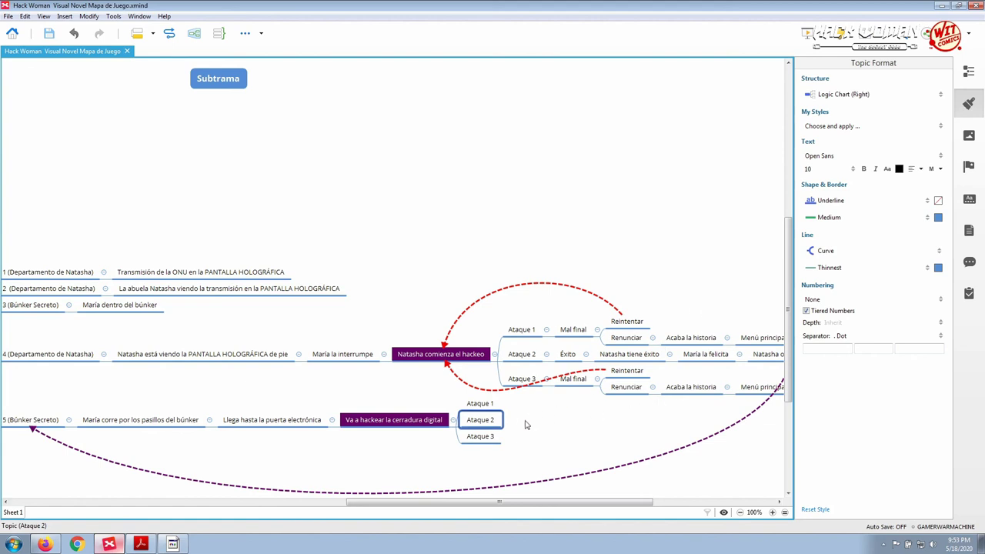
pyautogui.click(490, 440)
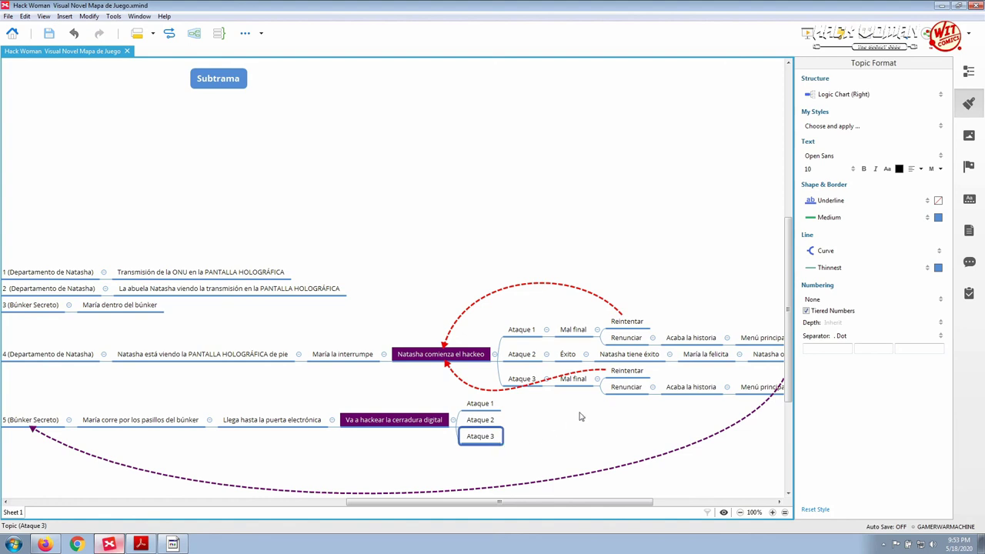
# - Check the comic's page 8 in Acrobat Reader, then return to the XMind map and examine the "Hack Woman Menu Principal" topic with its chapters
pyautogui.click(141, 545)
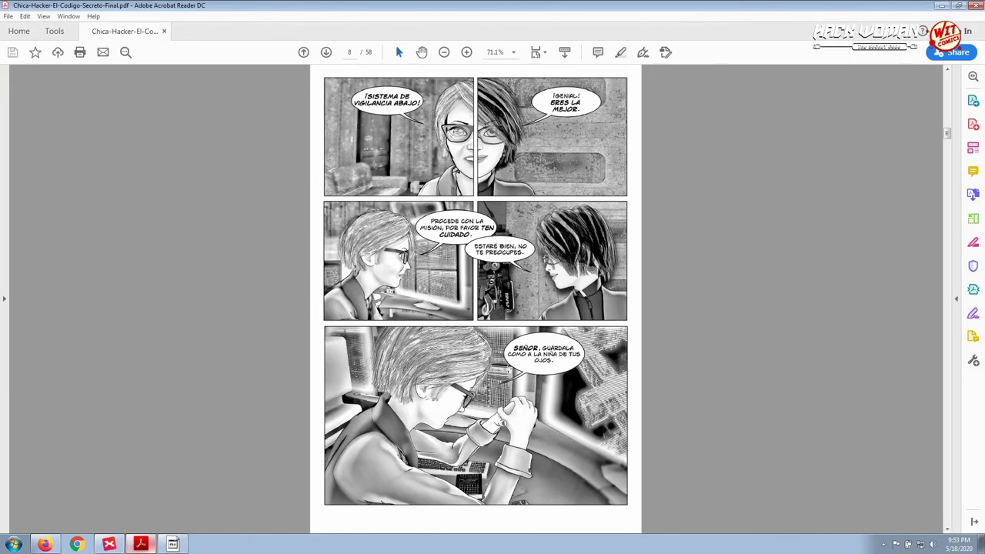
pyautogui.click(110, 545)
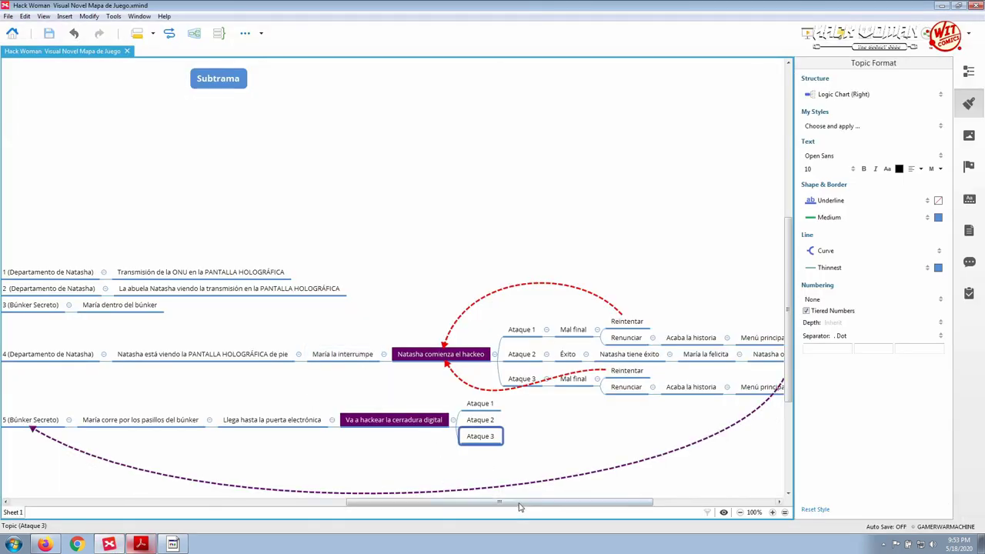
pyautogui.moveTo(522, 504); pyautogui.dragTo(377, 512)
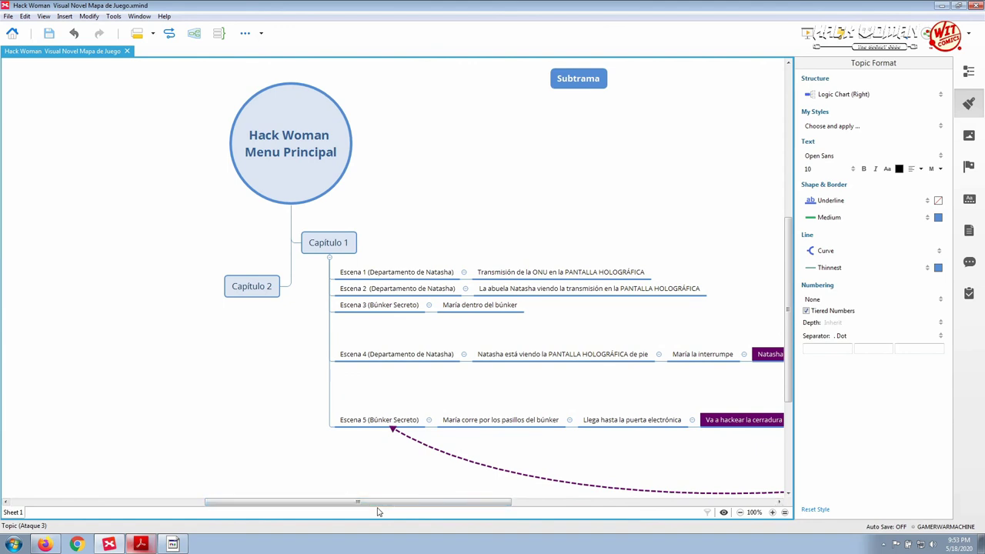
pyautogui.moveTo(377, 511); pyautogui.dragTo(354, 510)
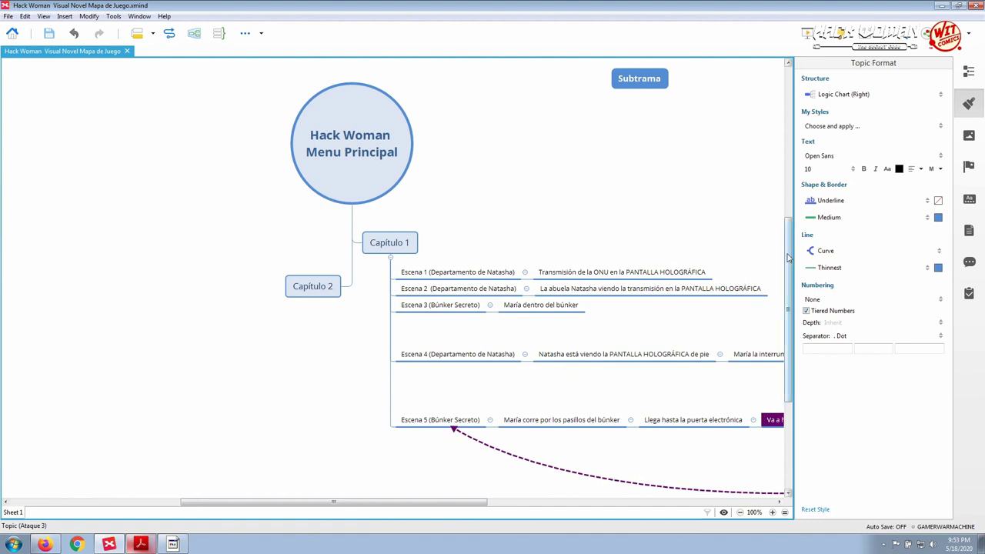
pyautogui.moveTo(786, 255); pyautogui.dragTo(786, 213)
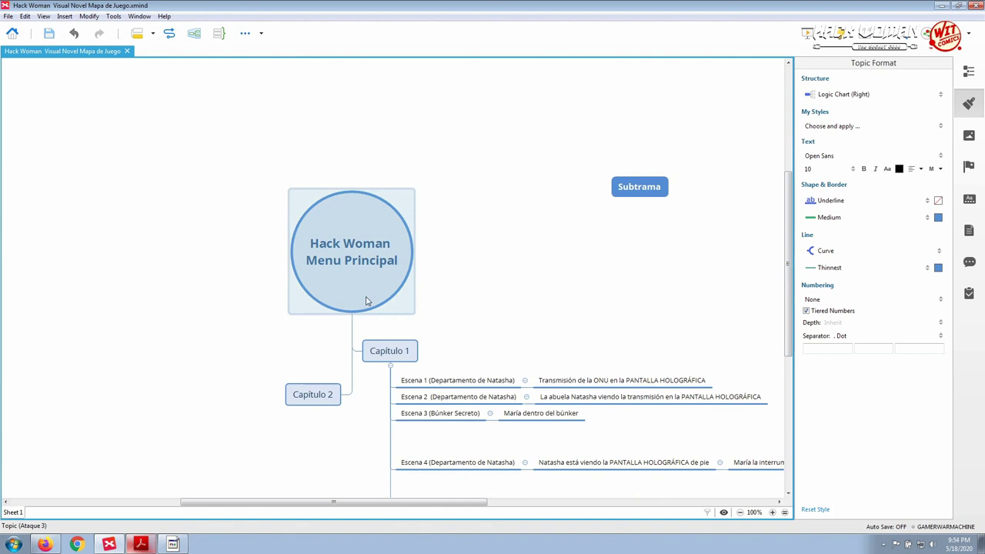